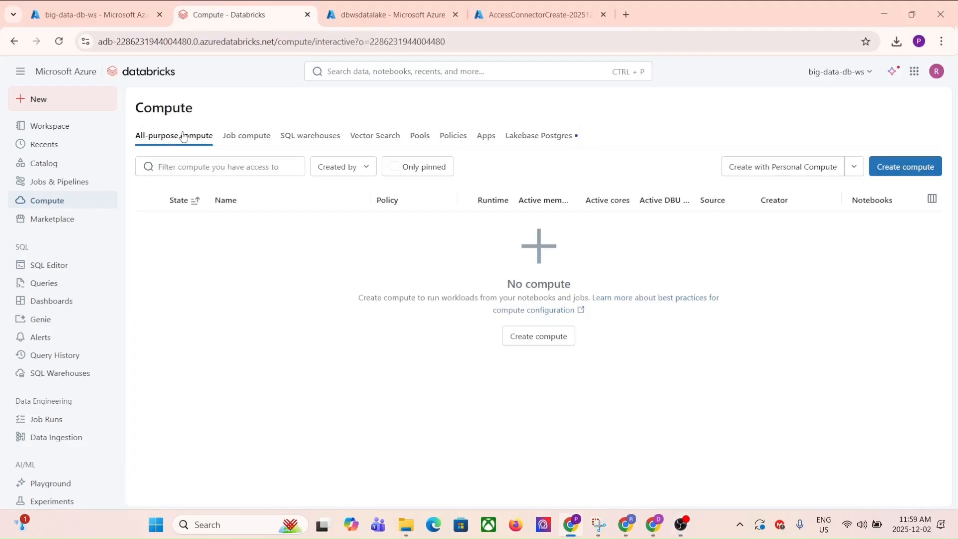
Start a new all-purpose compute named "Big Data Cluster" with the Unrestricted policy
{"action": "left_click", "coordinate": [541, 338]}
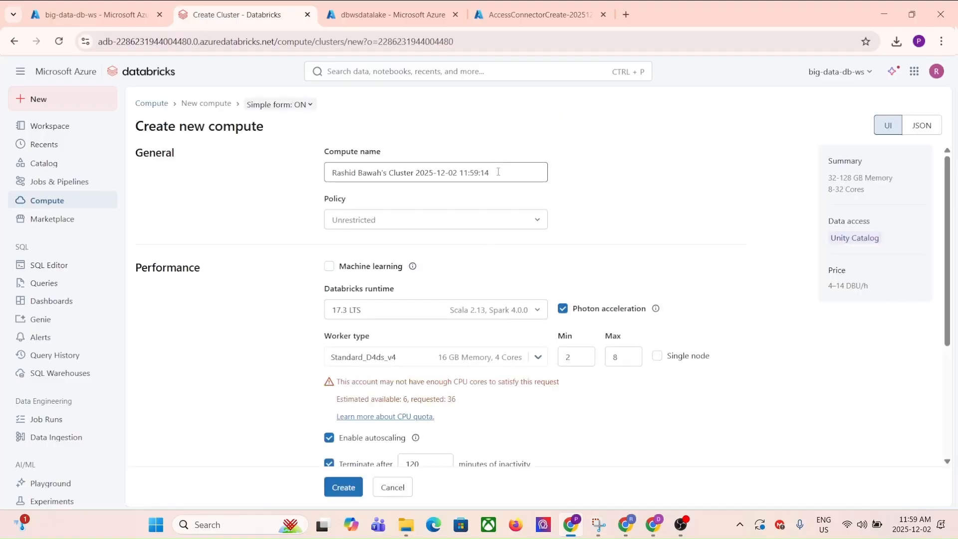
{"action": "triple_click", "coordinate": [498, 171]}
{"action": "type", "text": "Big Data Cluster"}
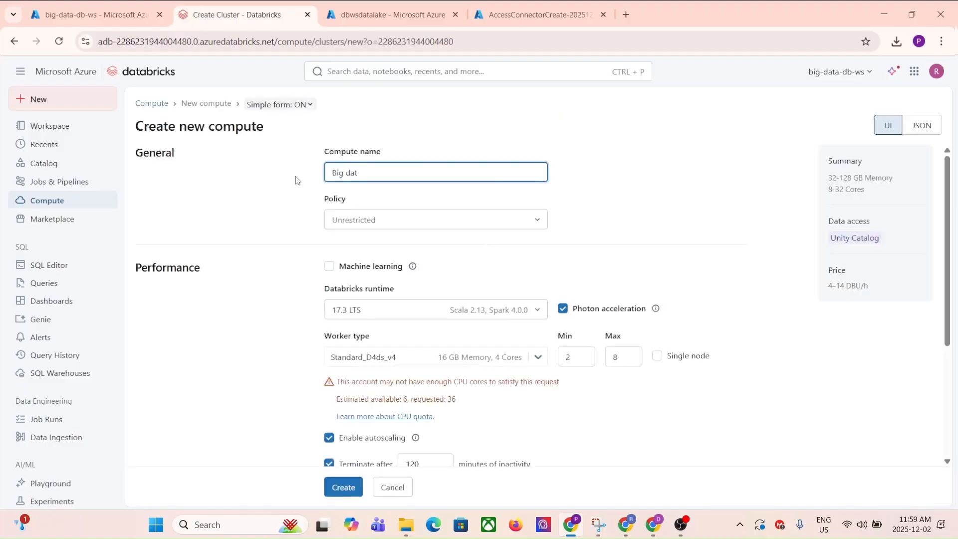
{"action": "key", "text": "Return"}
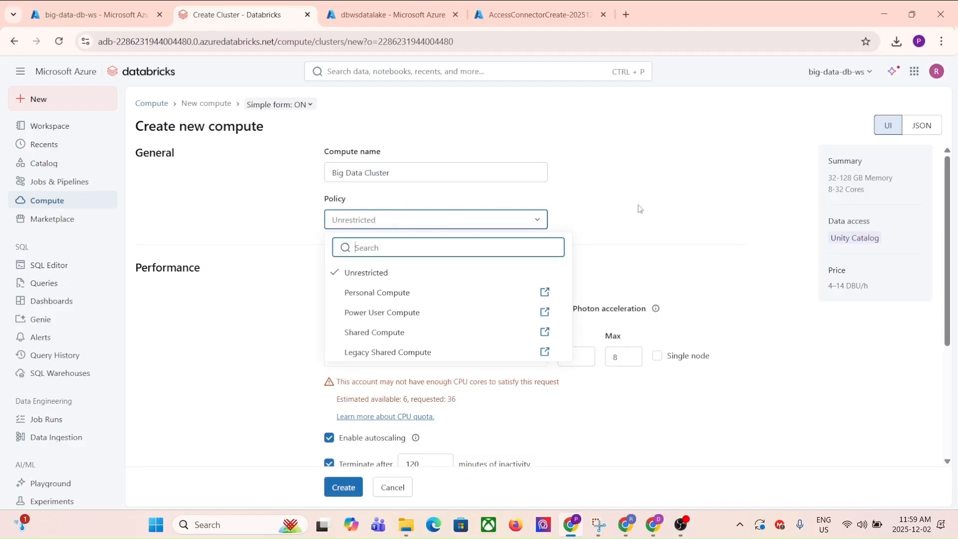
{"action": "left_click", "coordinate": [354, 273]}
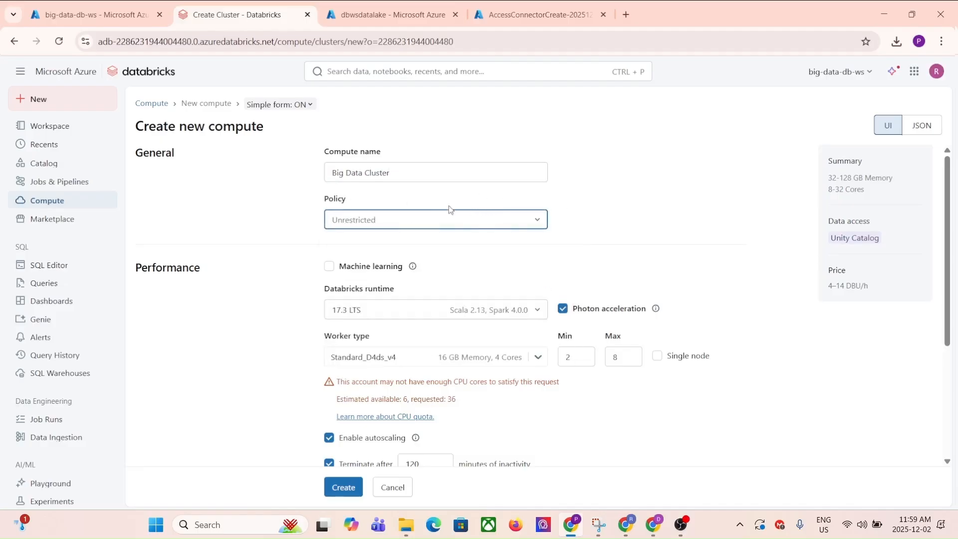
Enable Machine learning for the compute and turn off Photon acceleration
{"action": "left_click", "coordinate": [329, 267]}
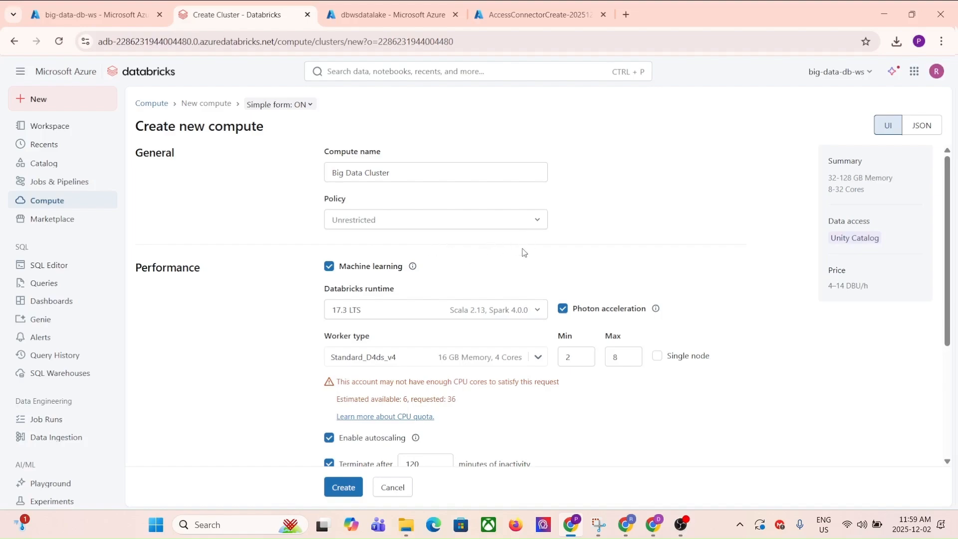
{"action": "scroll", "coordinate": [519, 244], "scroll_direction": "down", "scroll_amount": 1}
{"action": "left_click_drag", "start_coordinate": [396, 228], "coordinate": [322, 229]}
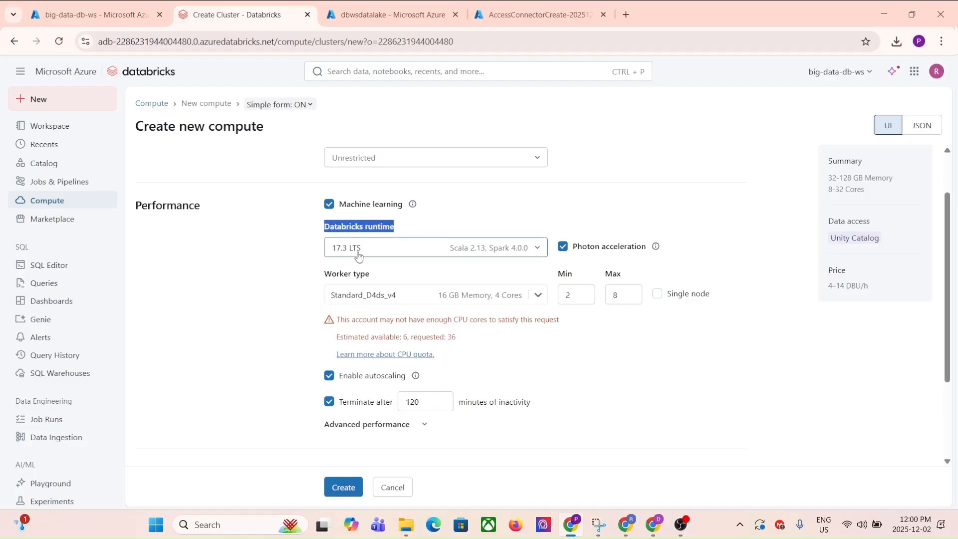
{"action": "left_click", "coordinate": [565, 187]}
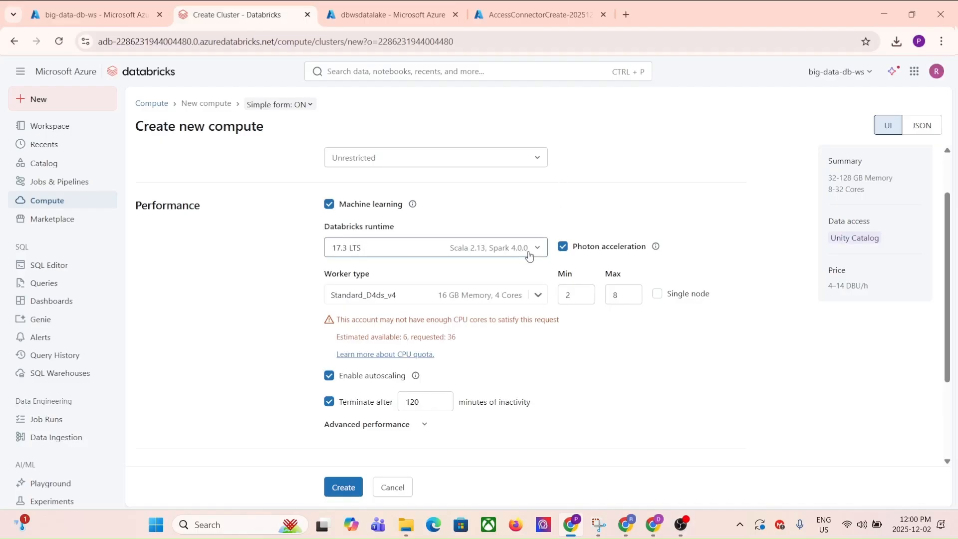
{"action": "left_click", "coordinate": [563, 247]}
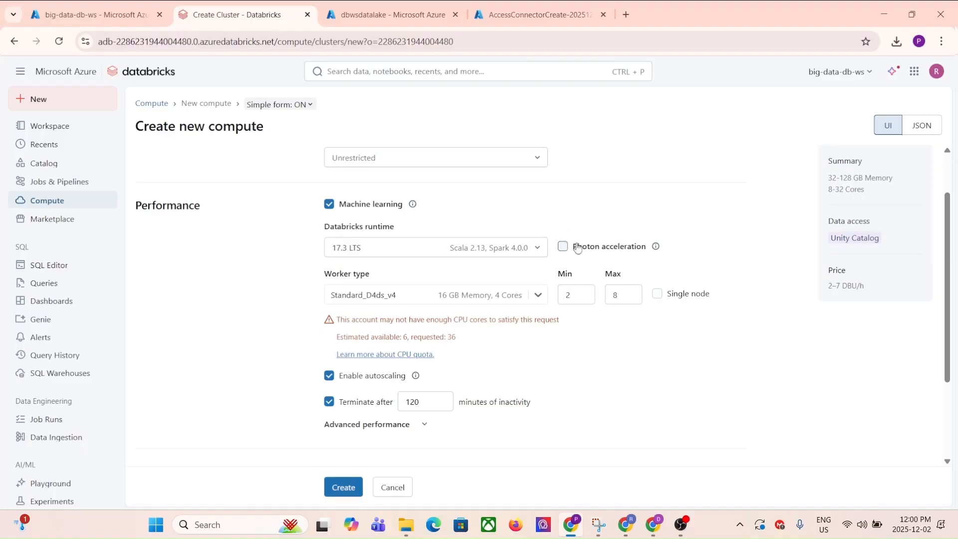
{"action": "key", "text": "alt+Tab"}
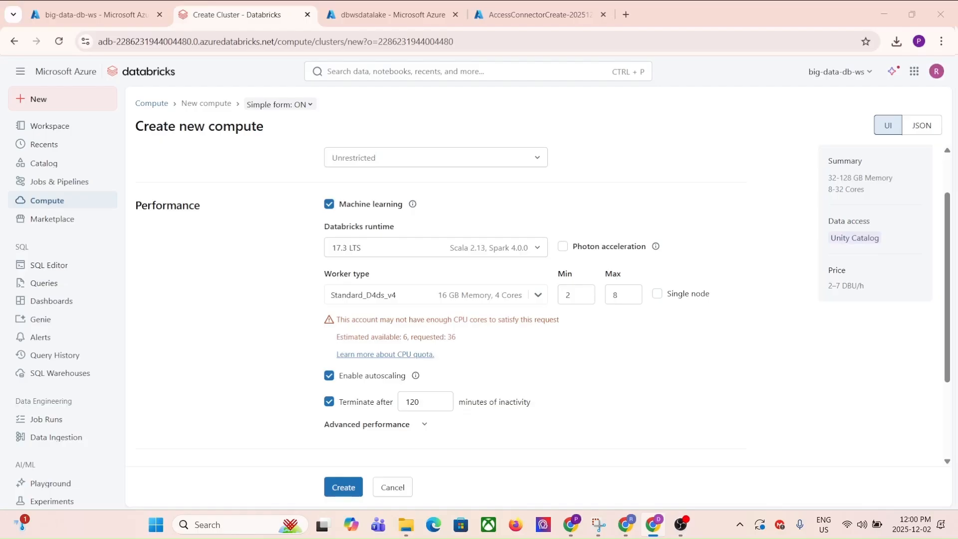
Make the compute single node with termination after 20 minutes of inactivity, and create it
{"action": "left_click", "coordinate": [657, 295]}
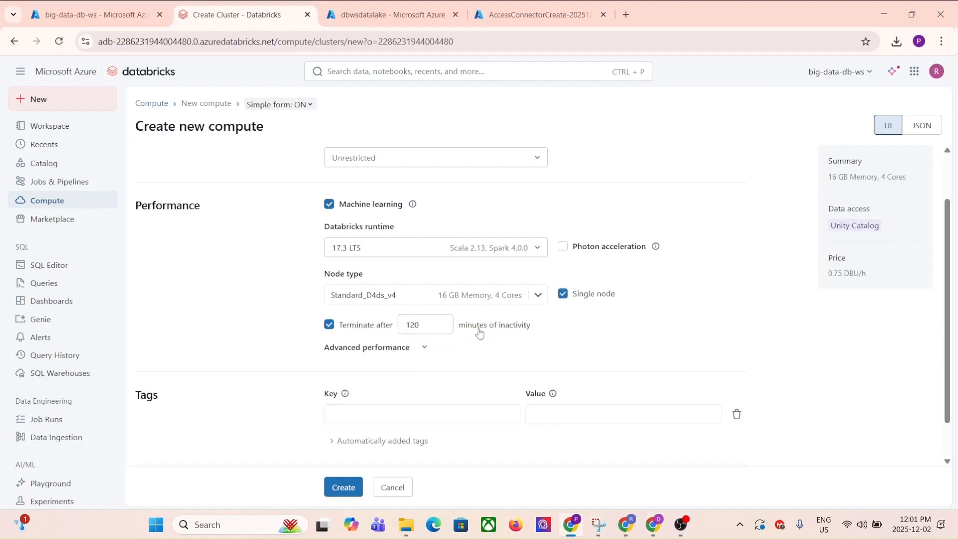
{"action": "left_click", "coordinate": [412, 325]}
{"action": "double_click", "coordinate": [412, 325]}
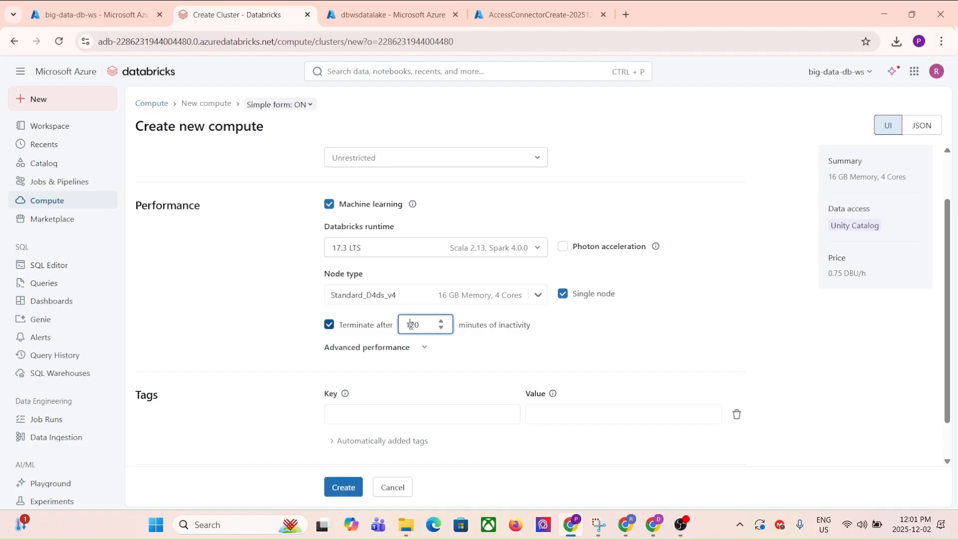
{"action": "type", "text": "20"}
{"action": "left_click", "coordinate": [576, 333]}
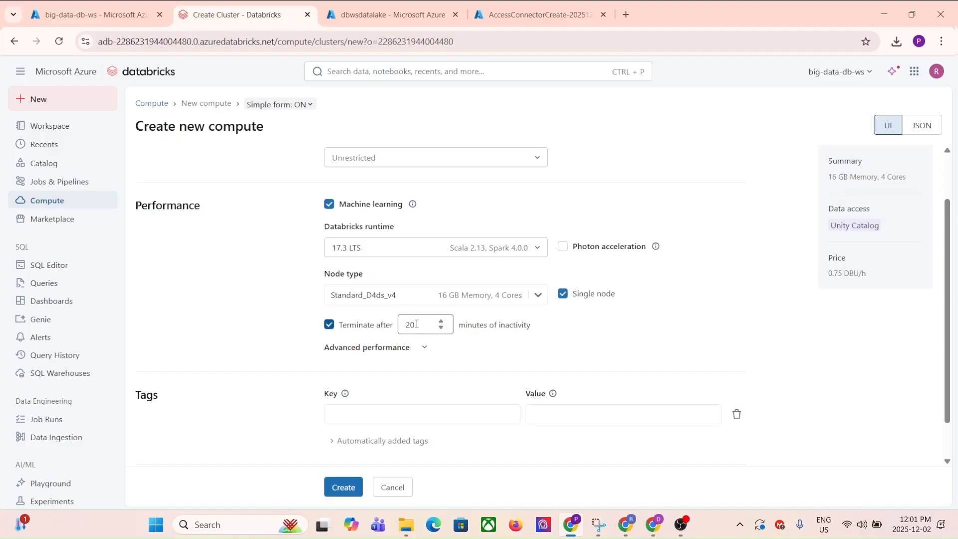
{"action": "scroll", "coordinate": [417, 325], "scroll_direction": "down", "scroll_amount": 1}
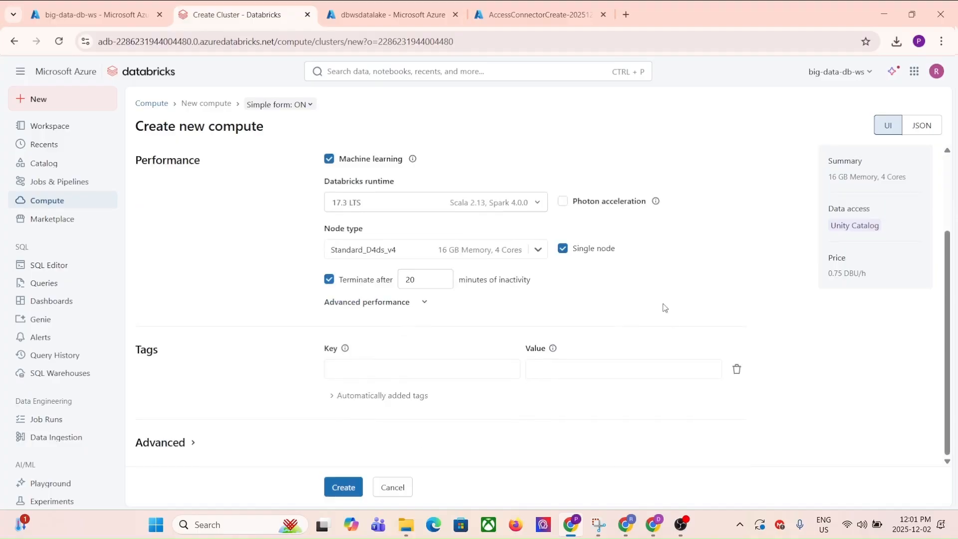
{"action": "left_click", "coordinate": [345, 488]}
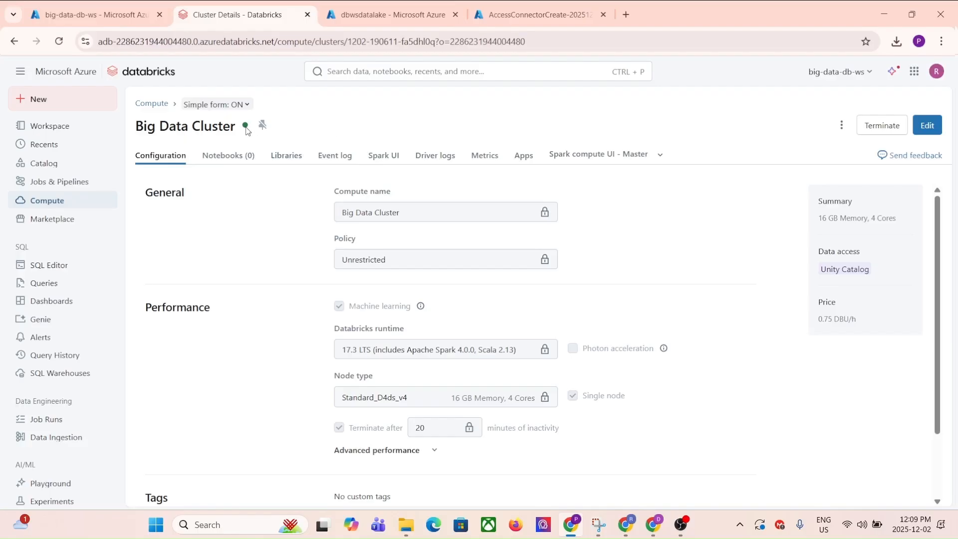
Create a new notebook in the workspace home folder and name it "First Notebook"
{"action": "mouse_move", "coordinate": [247, 131]}
{"action": "left_click", "coordinate": [42, 126]}
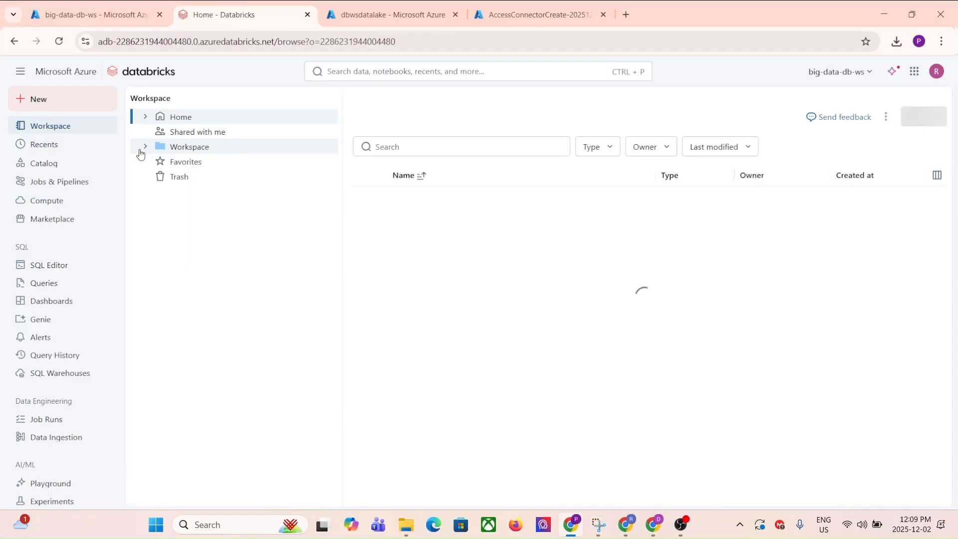
{"action": "left_click", "coordinate": [145, 148]}
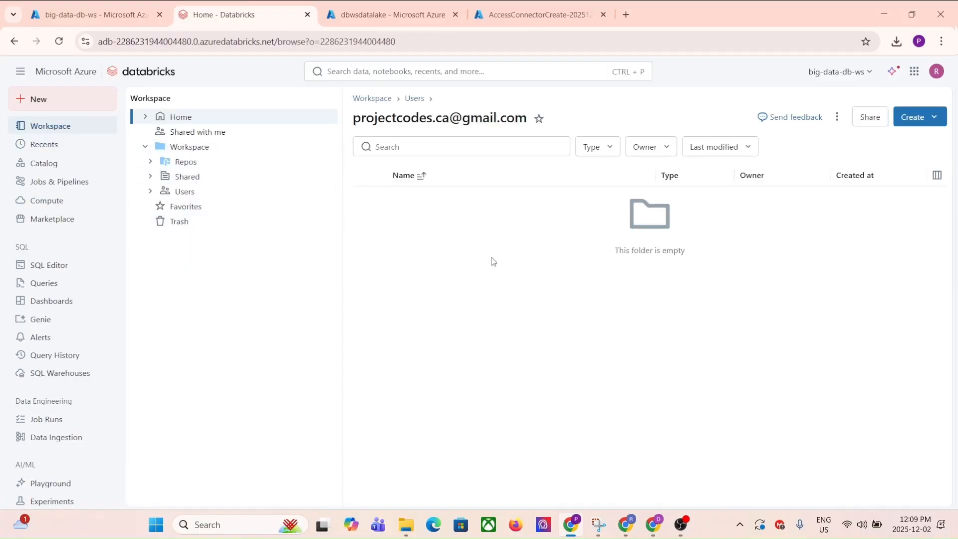
{"action": "left_click", "coordinate": [929, 118]}
{"action": "left_click", "coordinate": [849, 188]}
{"action": "left_click", "coordinate": [241, 99]}
{"action": "type", "text": "First Notebook"}
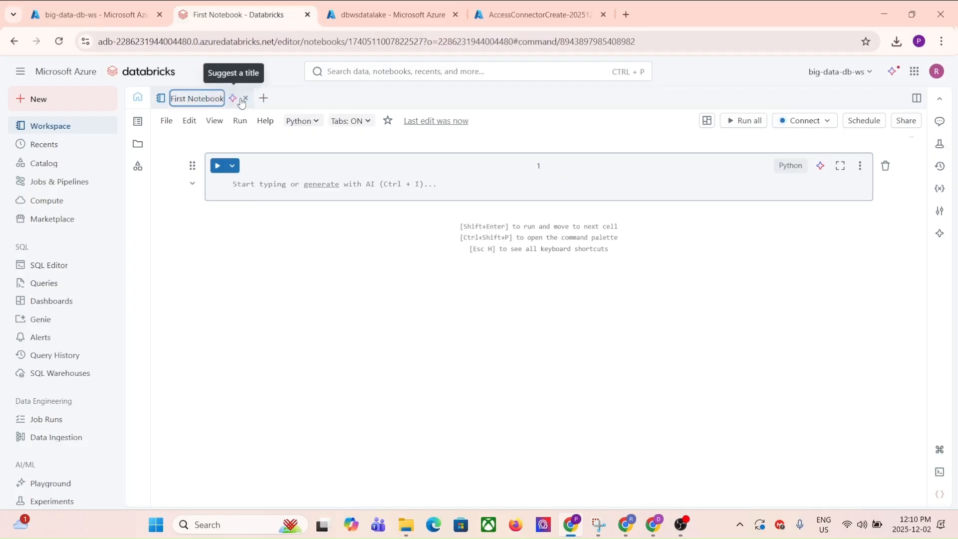
{"action": "key", "text": "Return"}
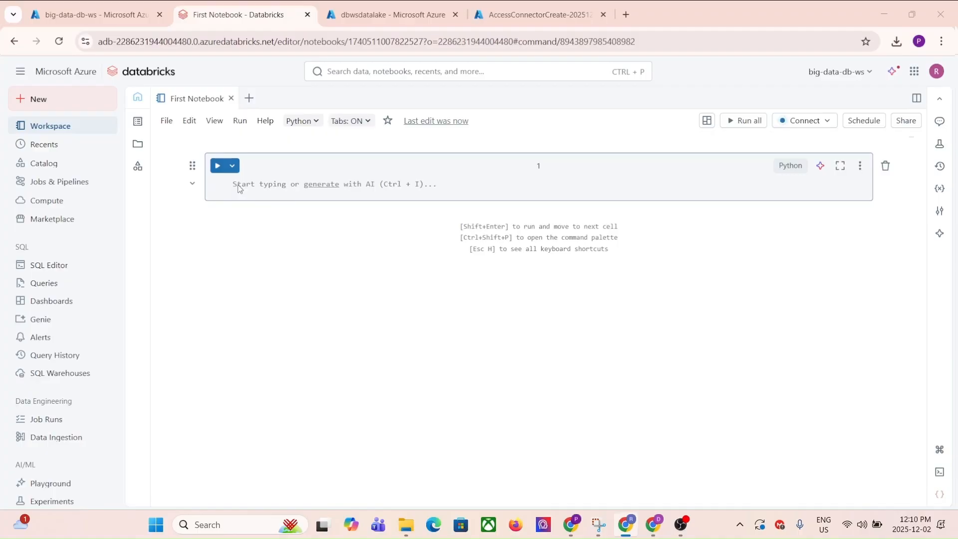
Enter print(sc.version) in the notebook's first cell and run it
{"action": "left_click", "coordinate": [239, 185]}
{"action": "type", "text": "print"}
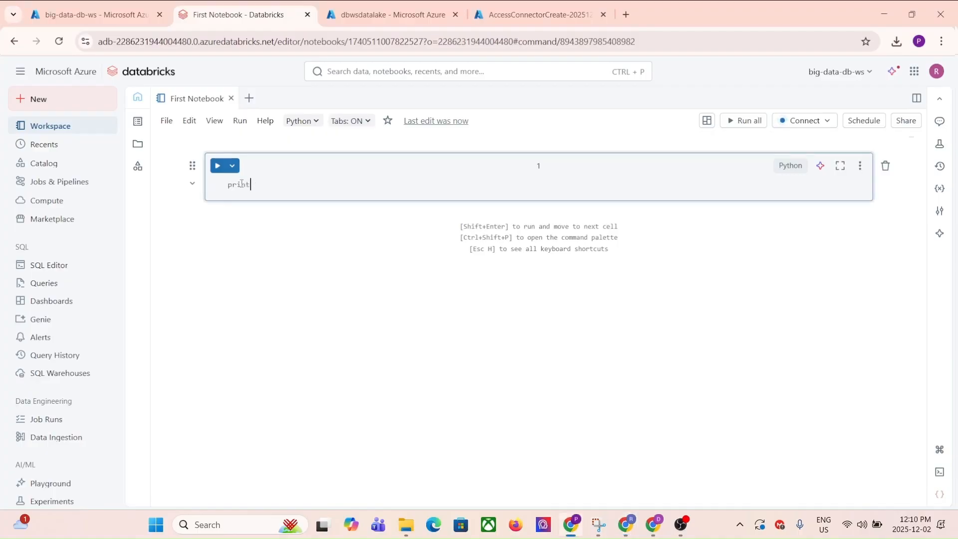
{"action": "type", "text": "(sc.version"}
{"action": "key", "text": "shift+Return"}
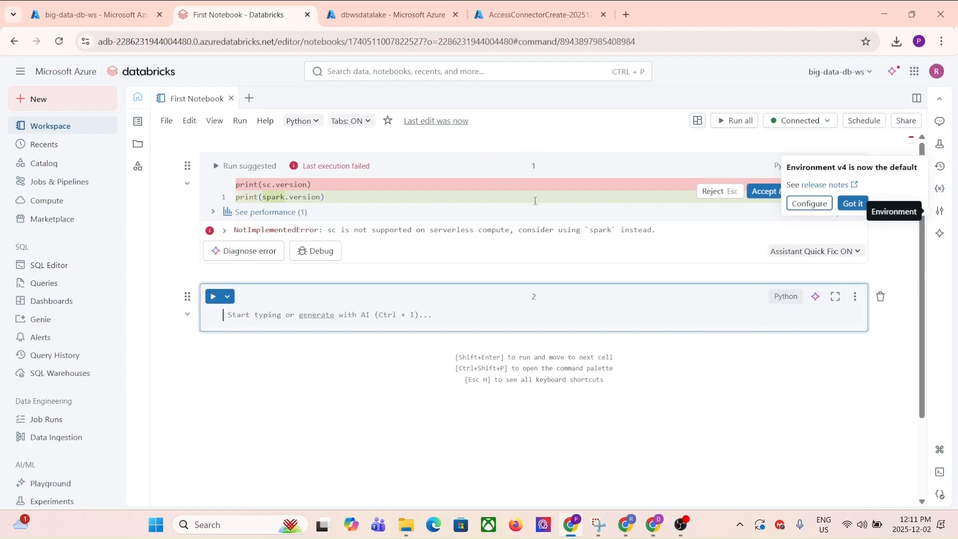
Terminate the notebook's serverless session and reject the suggested code fix in the first cell
{"action": "left_click_drag", "start_coordinate": [527, 230], "coordinate": [413, 231]}
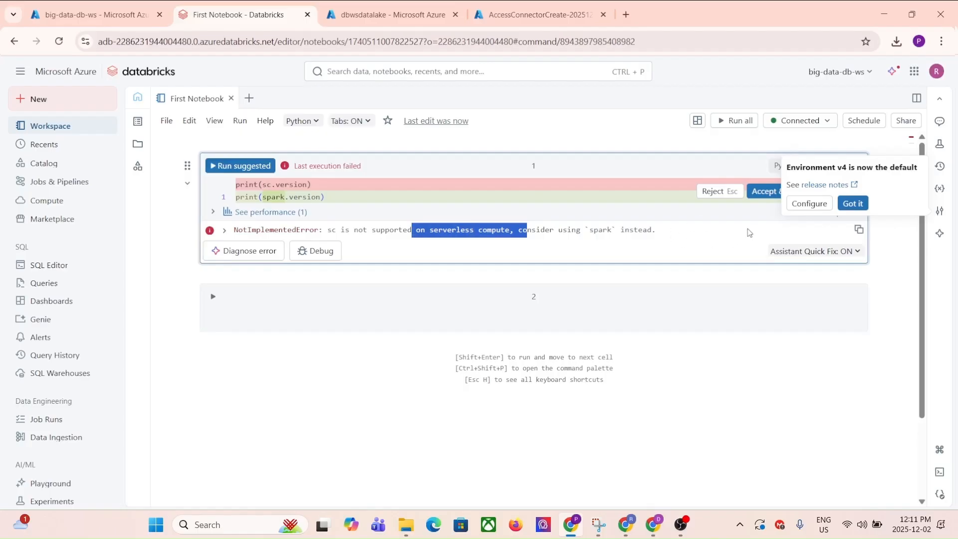
{"action": "left_click", "coordinate": [852, 203]}
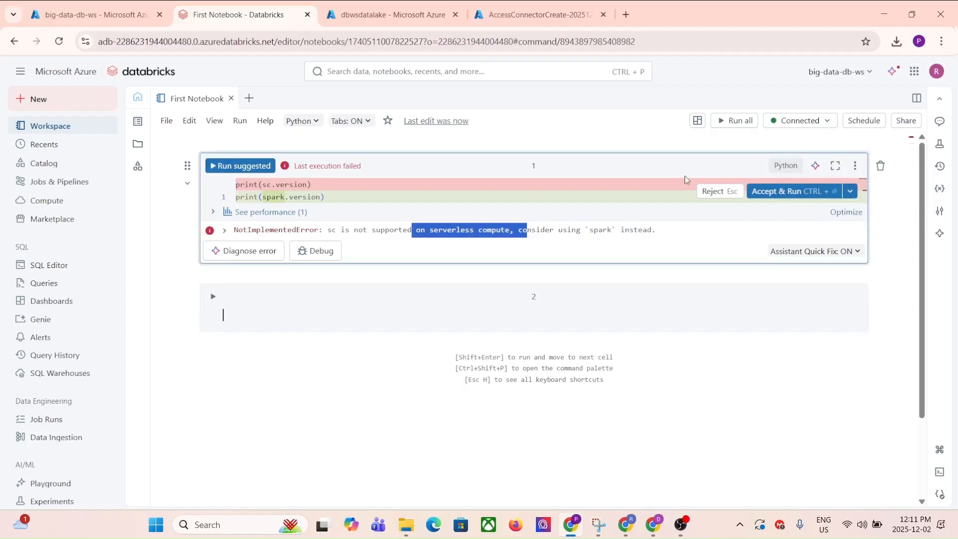
{"action": "left_click", "coordinate": [833, 124]}
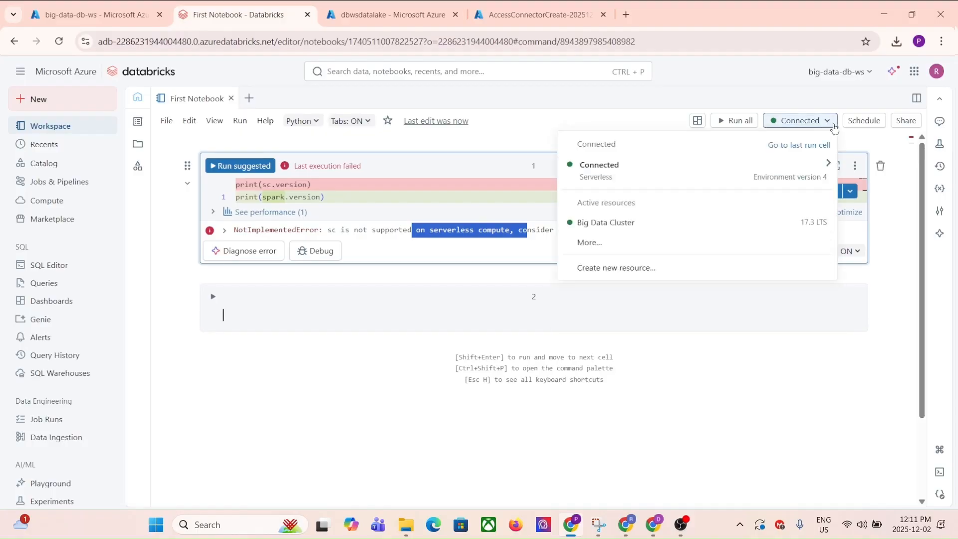
{"action": "mouse_move", "coordinate": [581, 172]}
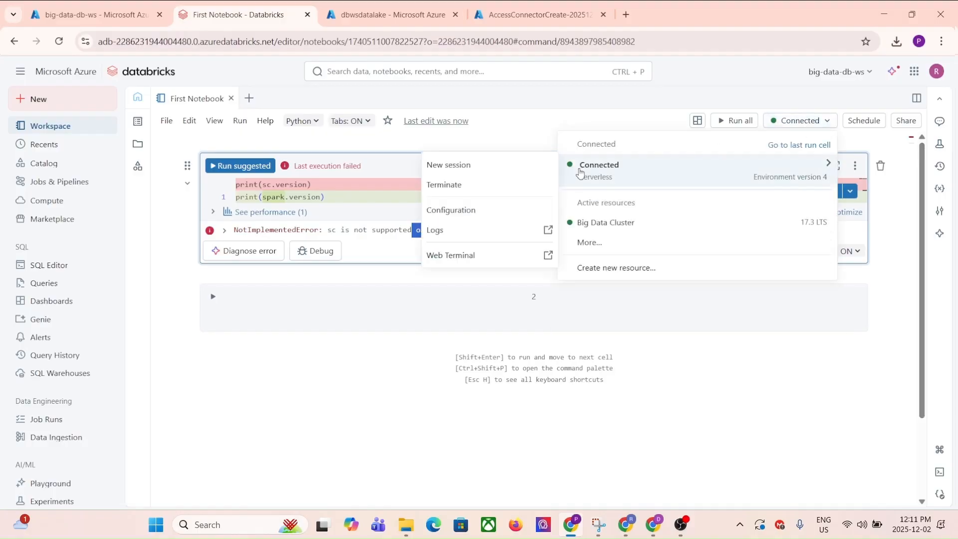
{"action": "left_click", "coordinate": [442, 186]}
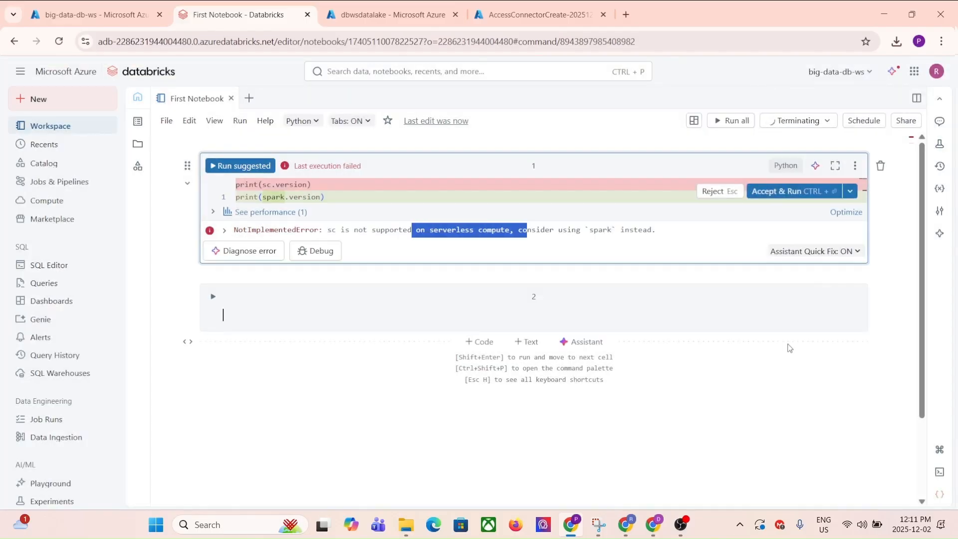
{"action": "left_click", "coordinate": [717, 195]}
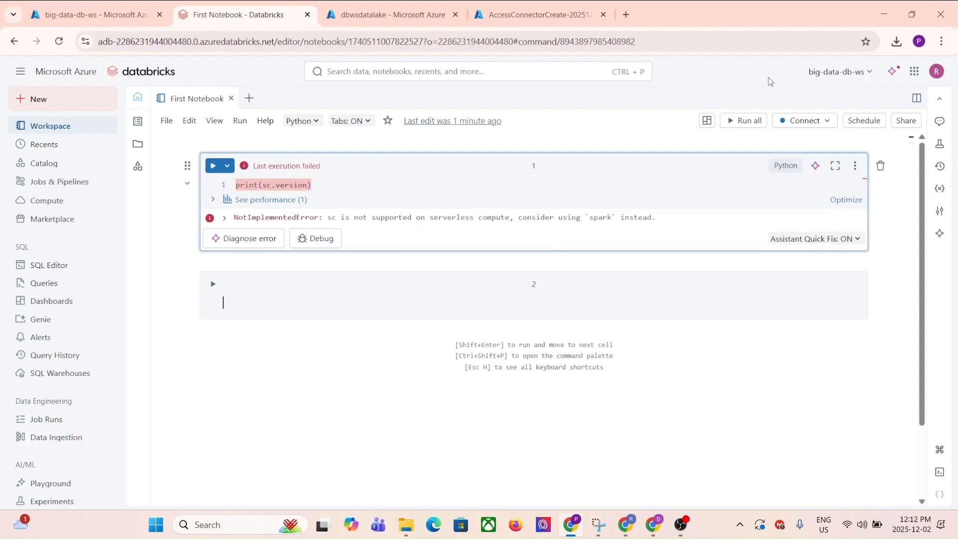
Switch the notebook's compute to Big Data Cluster and rerun the print(sc.version) cell
{"action": "left_click", "coordinate": [824, 125]}
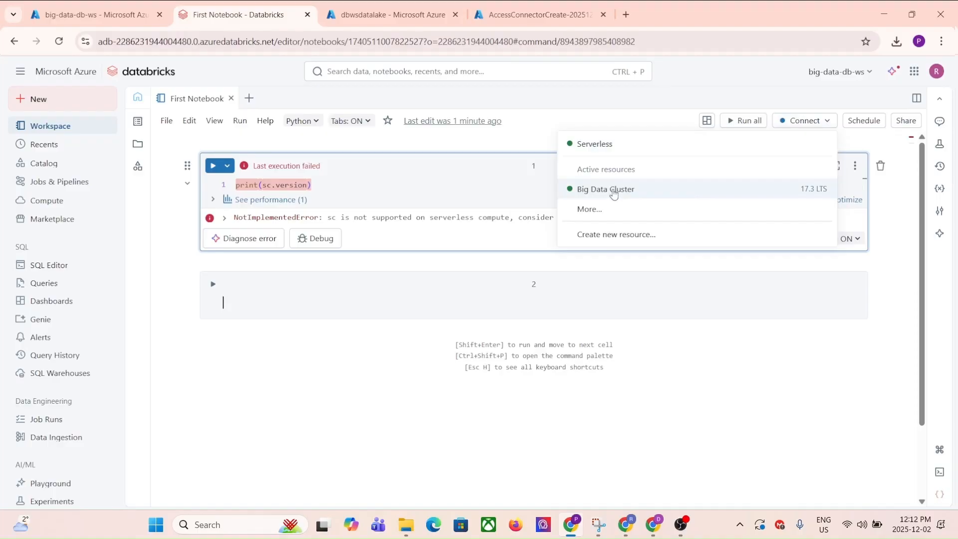
{"action": "left_click", "coordinate": [614, 191]}
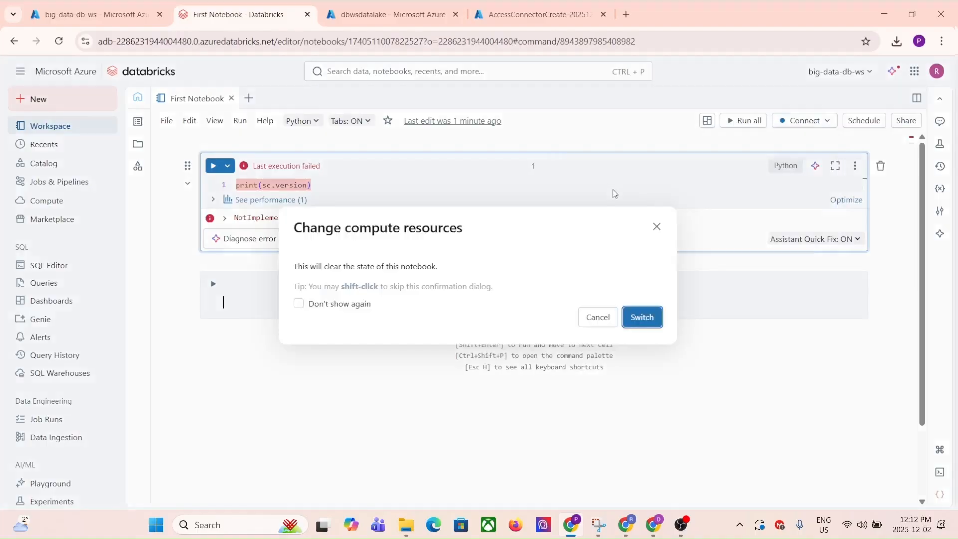
{"action": "left_click", "coordinate": [652, 320]}
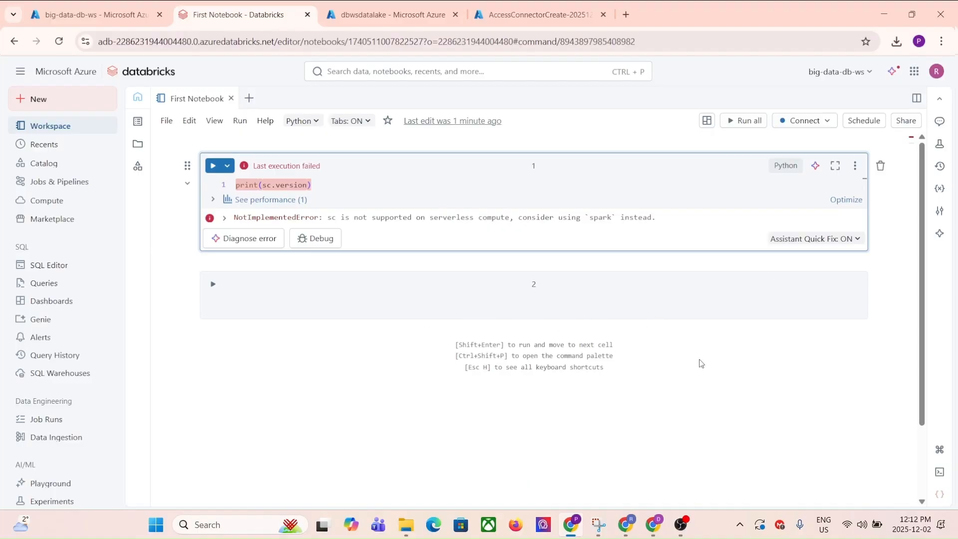
{"action": "left_click", "coordinate": [212, 167]}
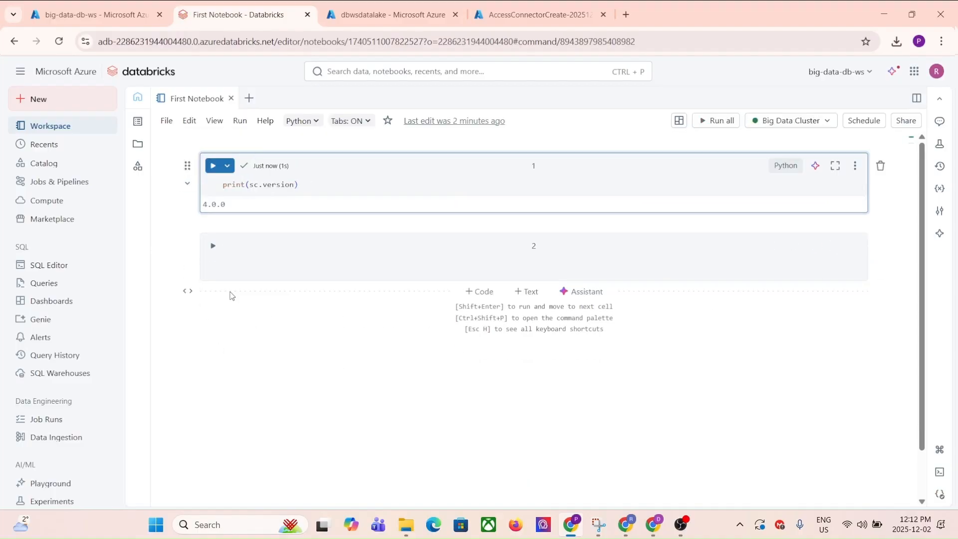
{"action": "left_click_drag", "start_coordinate": [231, 208], "coordinate": [200, 206]}
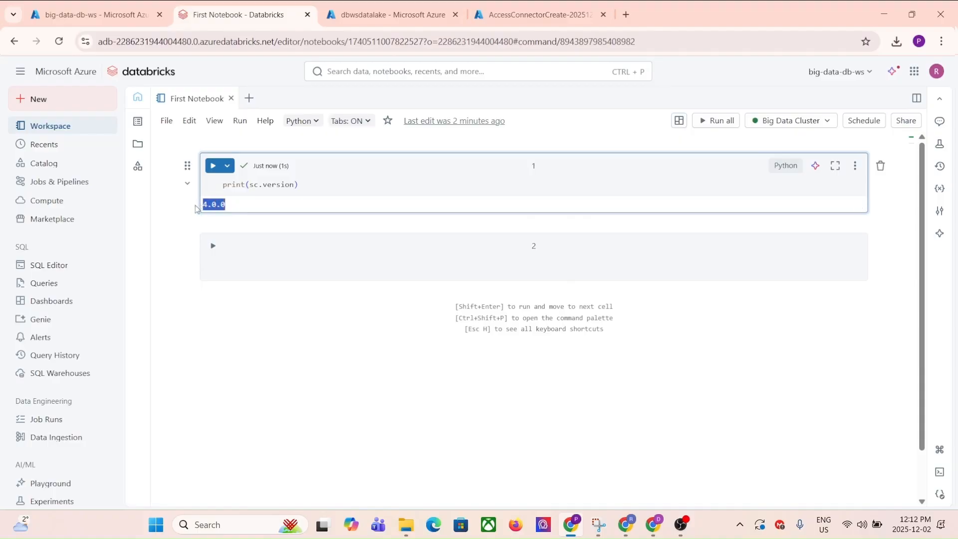
Enter print(spark.version) in the second cell and run it
{"action": "left_click", "coordinate": [229, 262]}
{"action": "left_click", "coordinate": [229, 268]}
{"action": "type", "text": "print(spark.version)"}
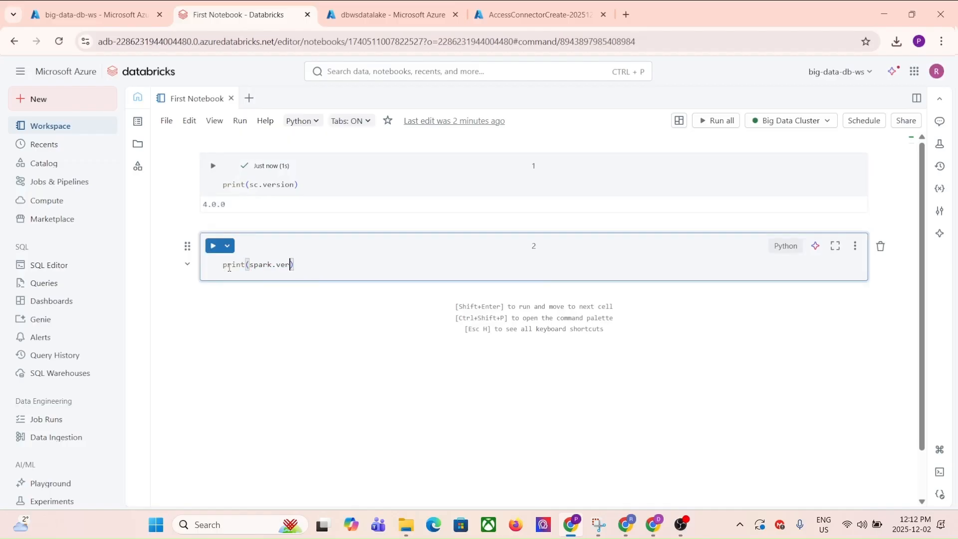
{"action": "key", "text": "shift+Return"}
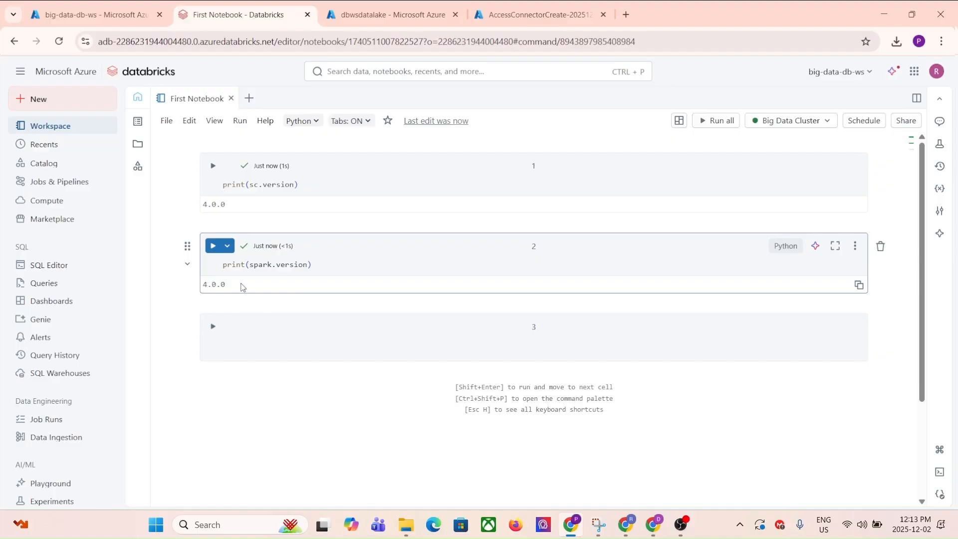
Write a %sql query SELECT current_metastore(); in the third cell and run it
{"action": "left_click", "coordinate": [230, 345]}
{"action": "type", "text": "%sql"}
{"action": "key", "text": "Return"}
{"action": "type", "text": "SELECT"}
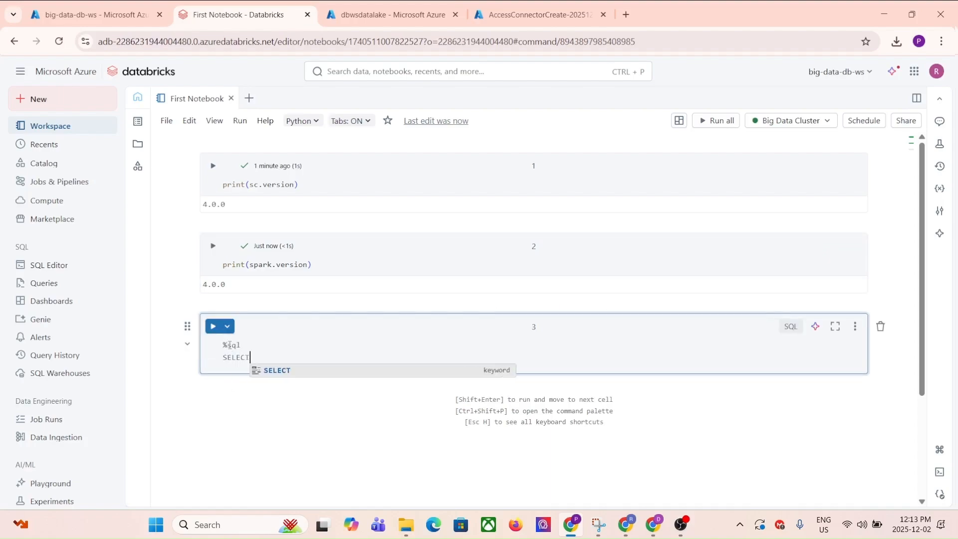
{"action": "type", "text": " current_metastore();"}
{"action": "key", "text": "shift+Return"}
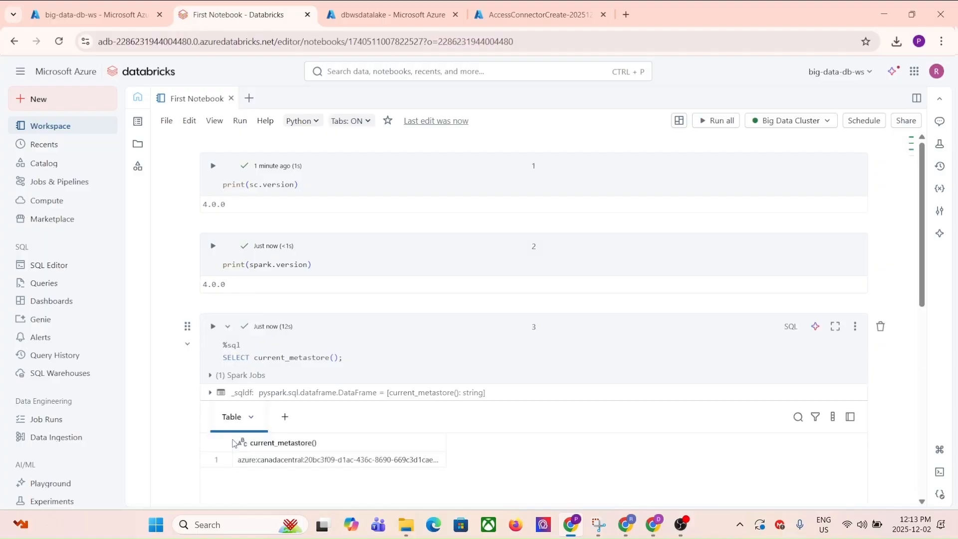
Write a %sql query SELECT current_catalog(), current_schema(); in the fourth cell, run it and select the schema value in its result
{"action": "scroll", "coordinate": [235, 419], "scroll_direction": "down", "scroll_amount": 5}
{"action": "type", "text": "%sql"}
{"action": "key", "text": "Return"}
{"action": "type", "text": "SELECT current_catalog(), current_schema();"}
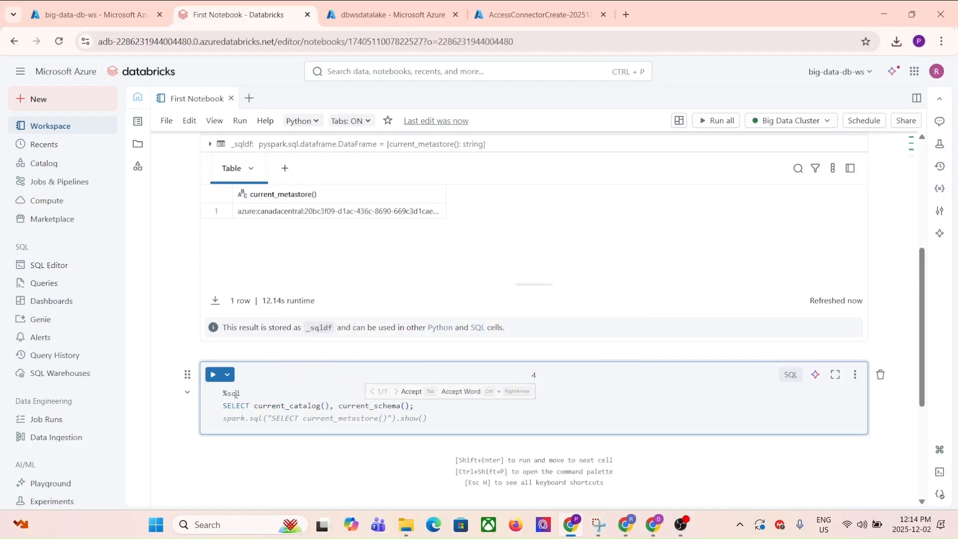
{"action": "key", "text": "shift+Return"}
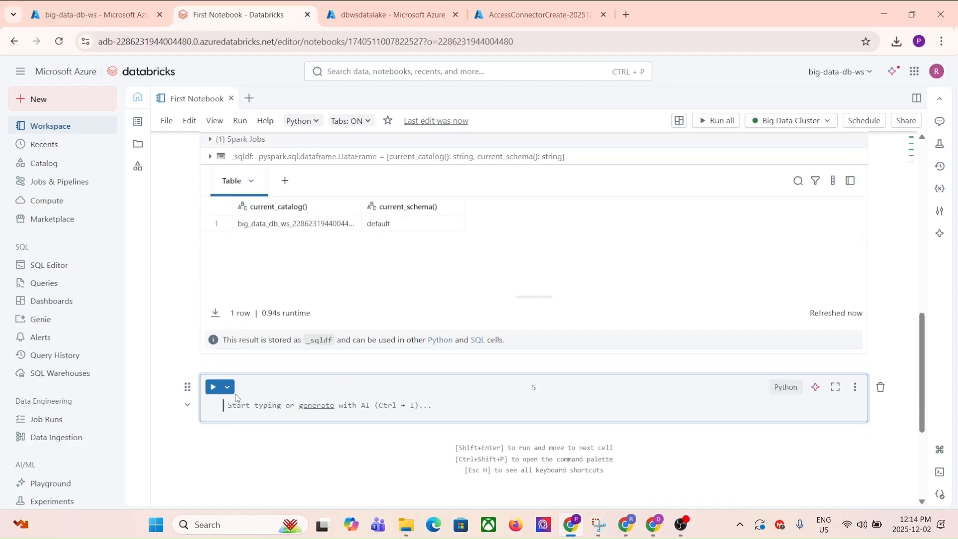
{"action": "scroll", "coordinate": [268, 305], "scroll_direction": "up", "scroll_amount": 4}
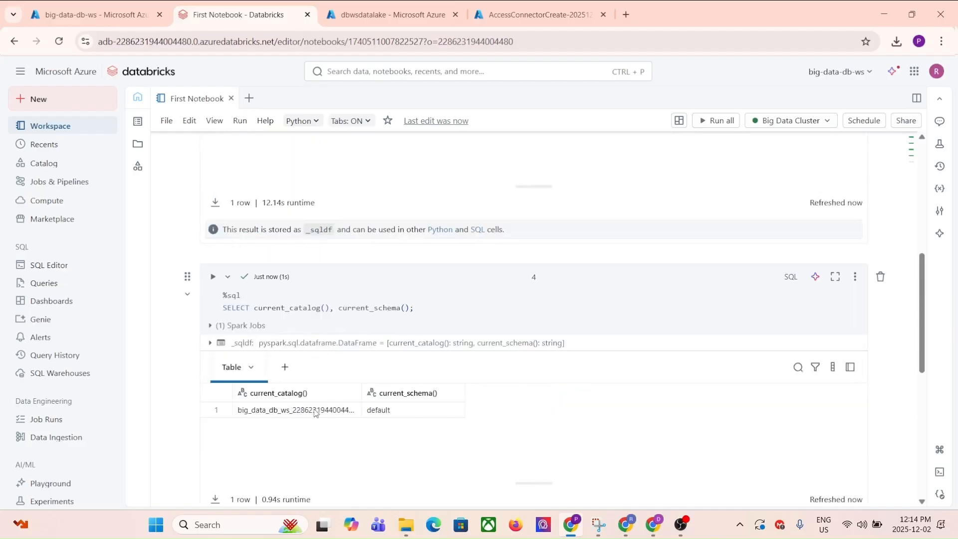
{"action": "left_click", "coordinate": [380, 410]}
{"action": "scroll", "coordinate": [612, 390], "scroll_direction": "down", "scroll_amount": 3}
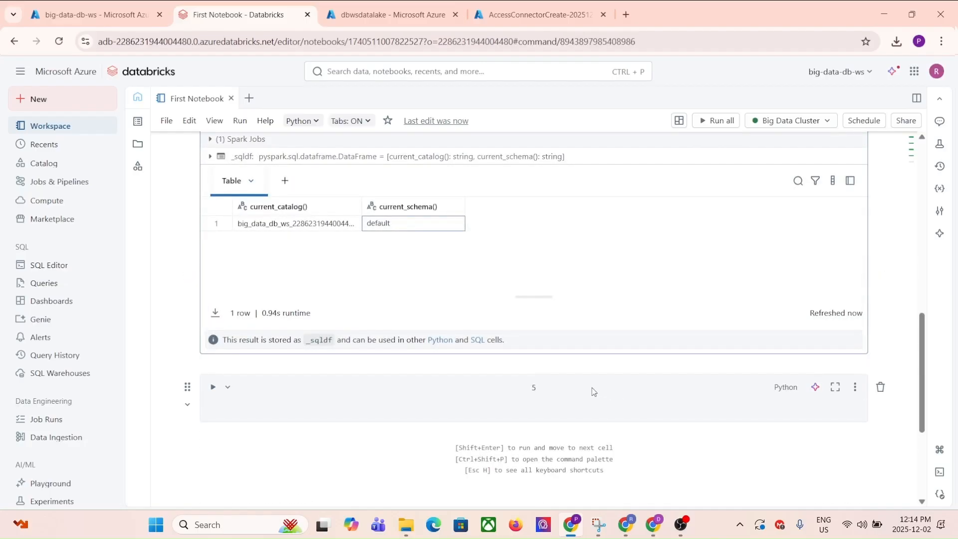
{"action": "scroll", "coordinate": [593, 391], "scroll_direction": "up", "scroll_amount": 5}
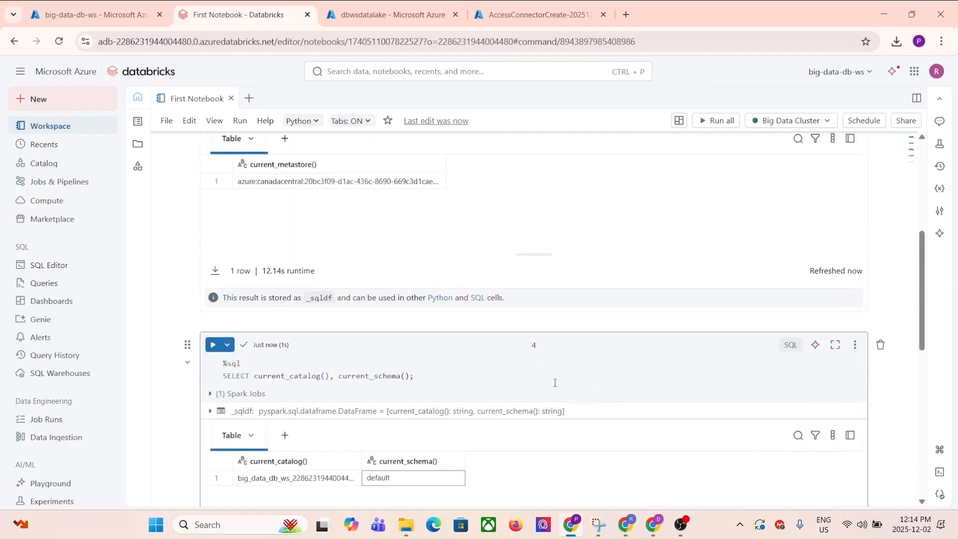
{"action": "scroll", "coordinate": [556, 386], "scroll_direction": "up", "scroll_amount": 1}
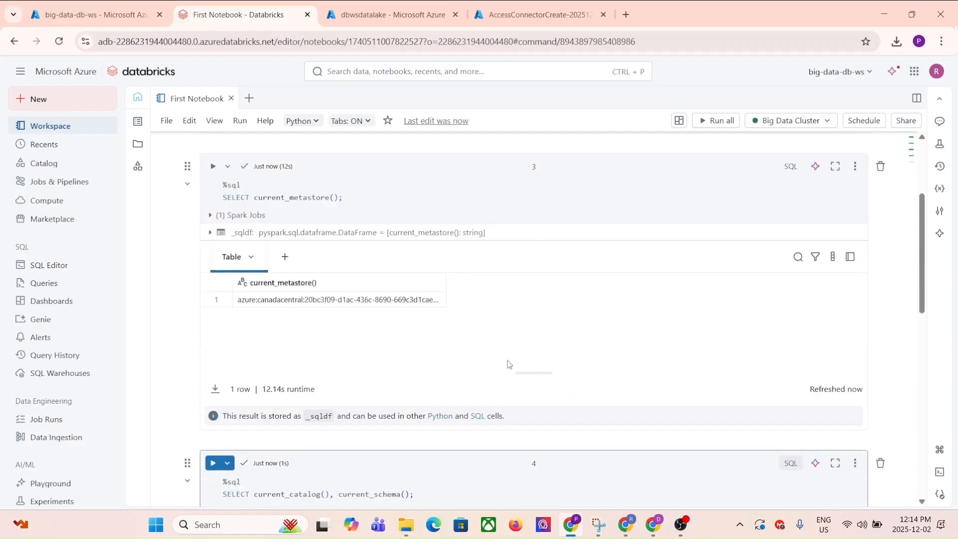